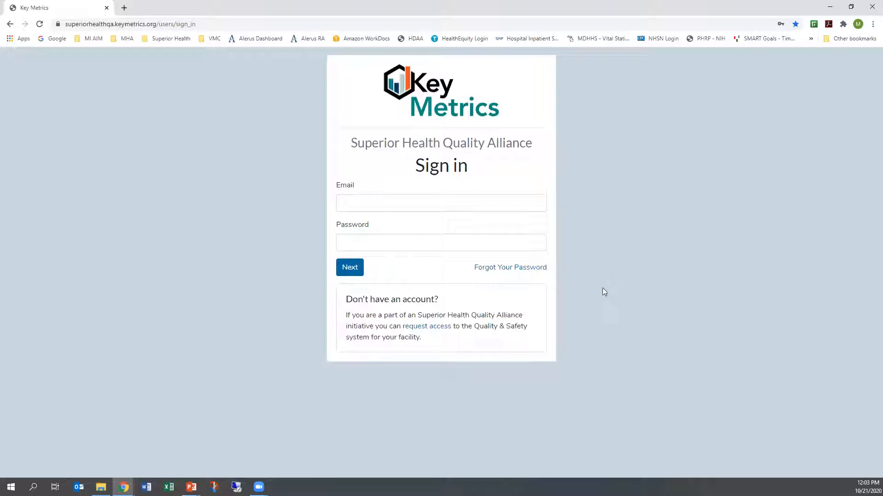
# Step: Start an access request with the work e-mail address and continue to the full sign-up form
pyautogui.click(439, 331)
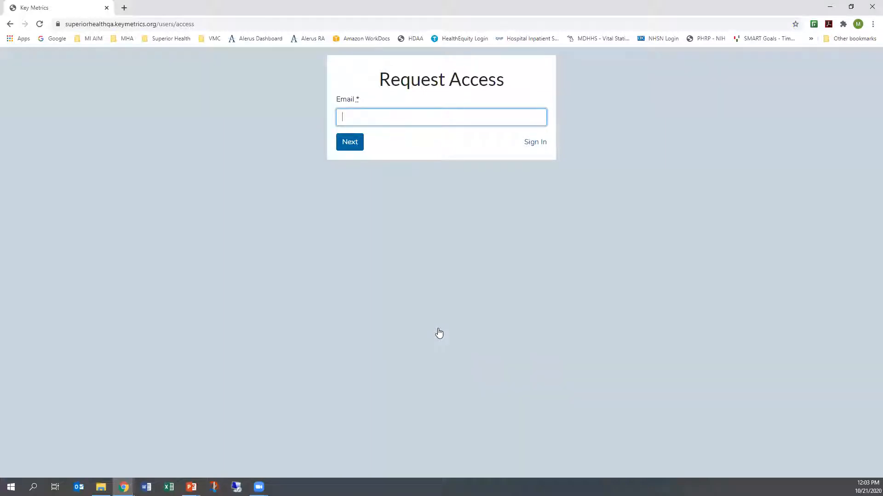
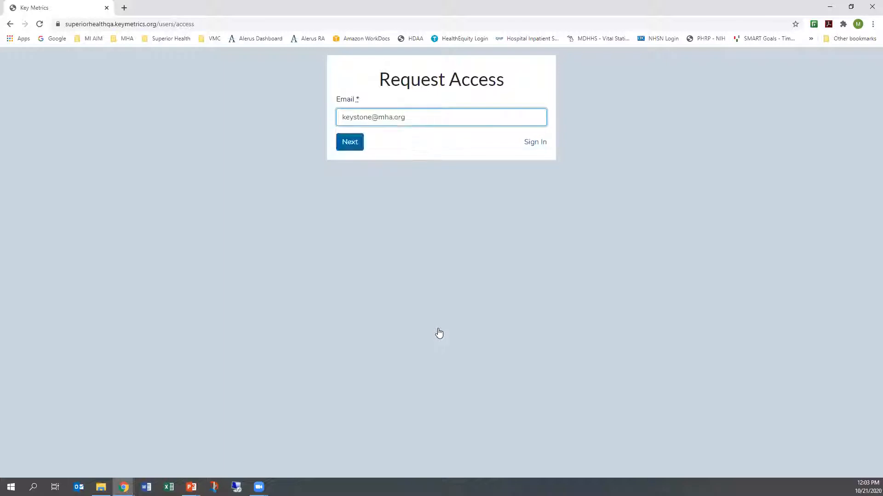
pyautogui.click(349, 143)
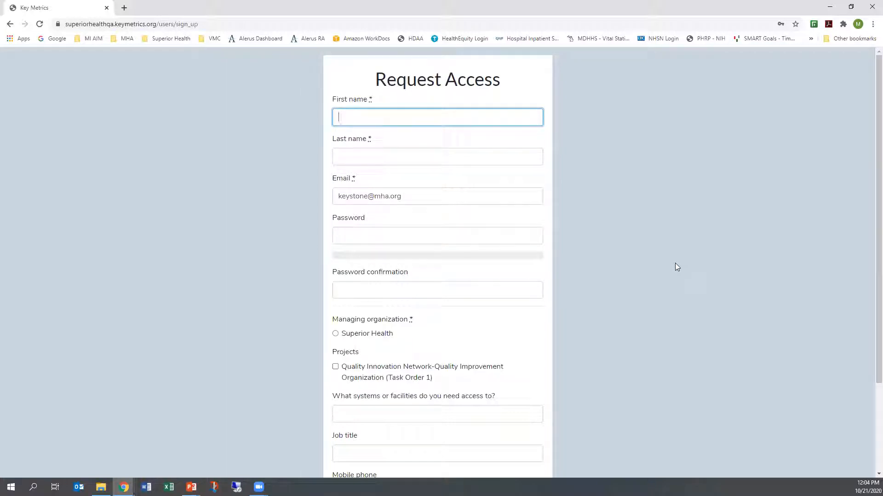
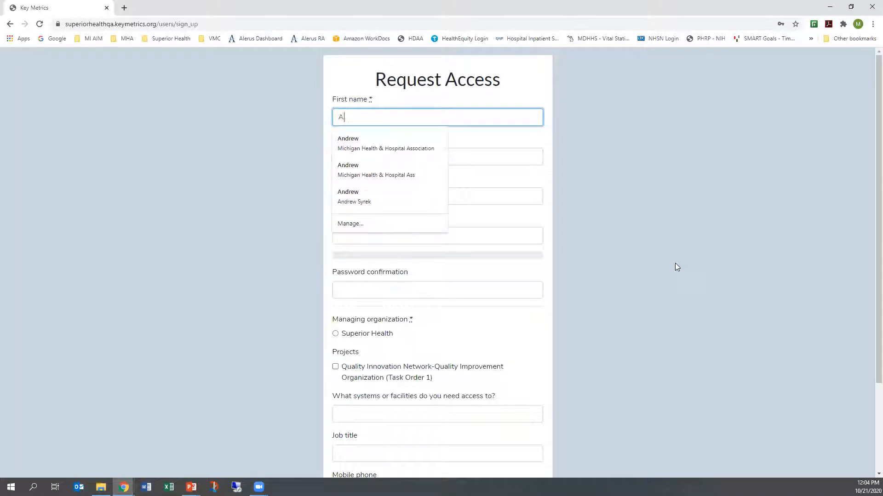
# Step: Enter the requester's first and last name on the Request Access form
pyautogui.press('Tab')
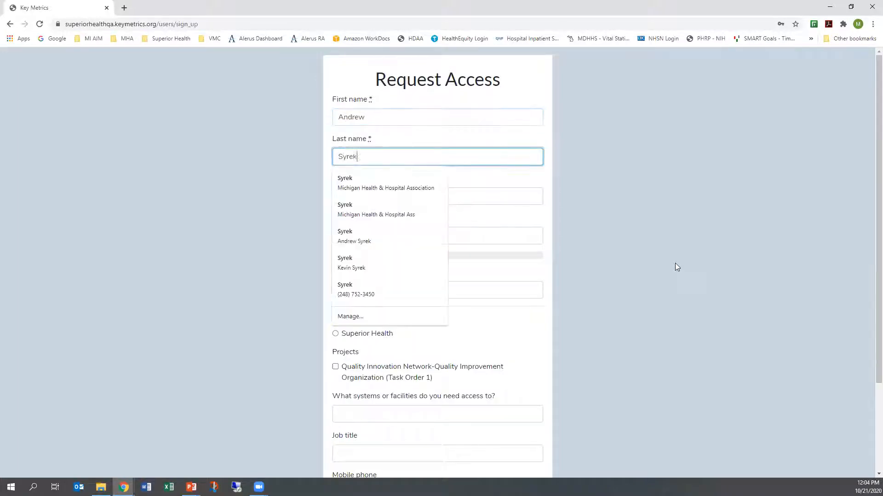
pyautogui.click(675, 267)
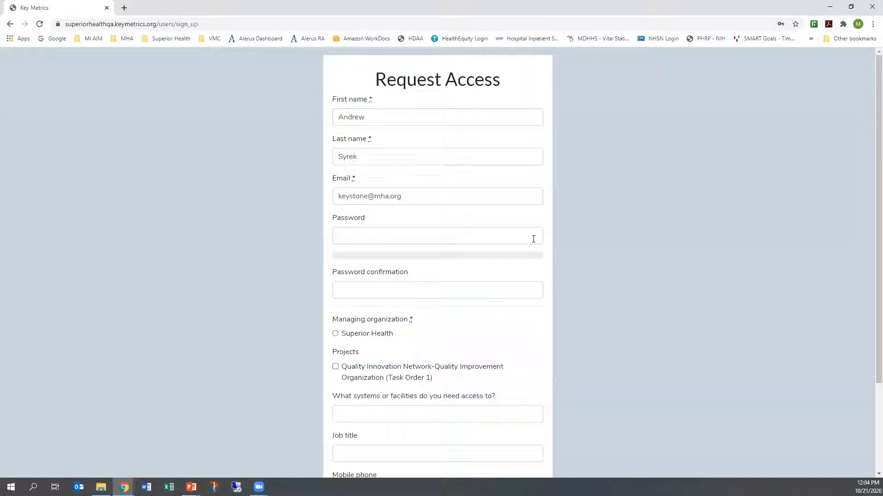
# Step: Enter a strong account password in the Password field
pyautogui.click(533, 239)
pyautogui.click(558, 243)
pyautogui.click(530, 237)
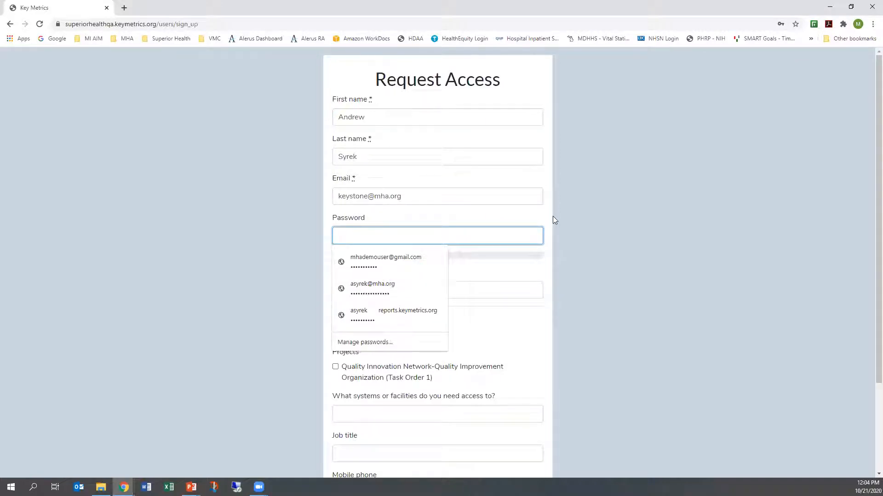
pyautogui.write('••••••••••••••••')
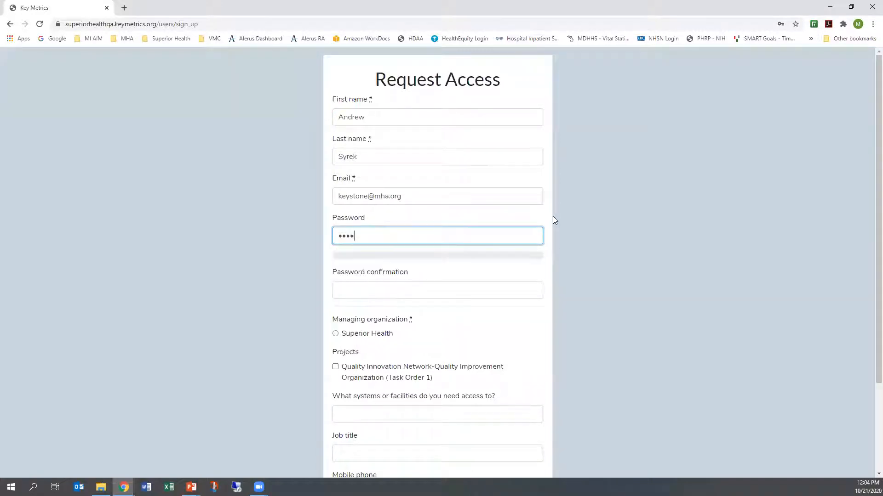
pyautogui.write('••••••••')
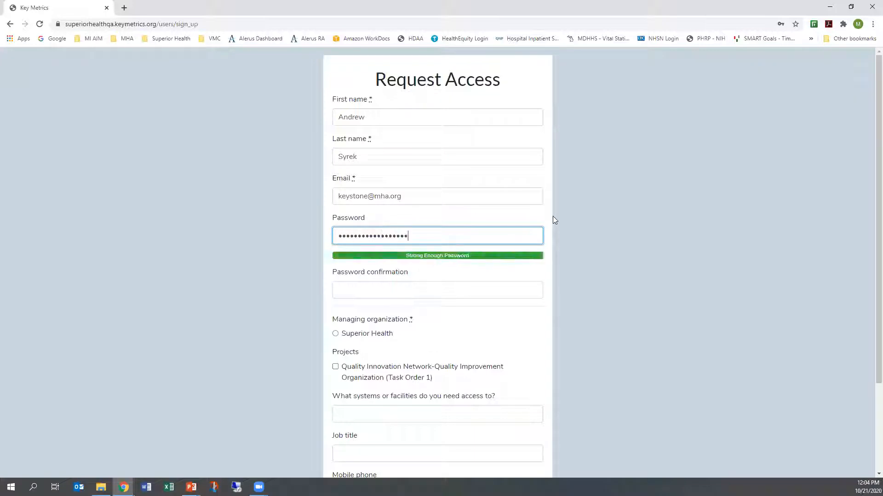
pyautogui.write('••')
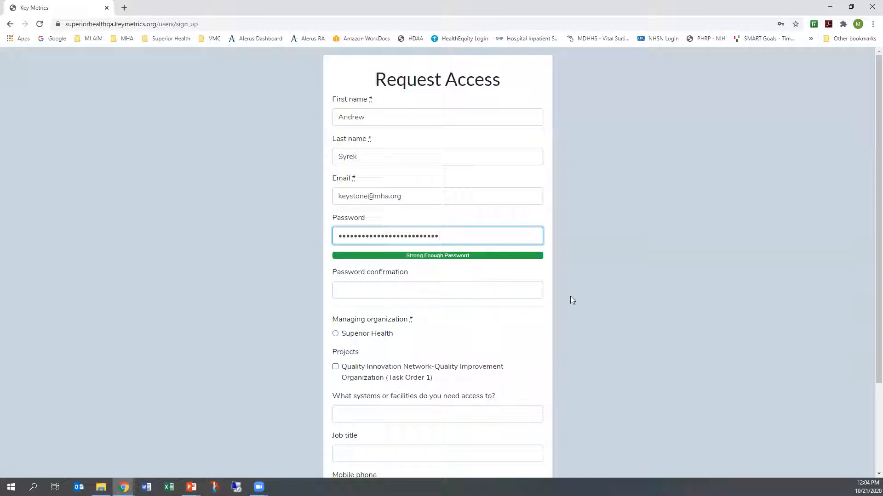
# Step: Choose Superior Health, add the Quality Innovation Network-QIO (Task Order 1) project, and submit the request
pyautogui.scroll(-2, 571, 300)
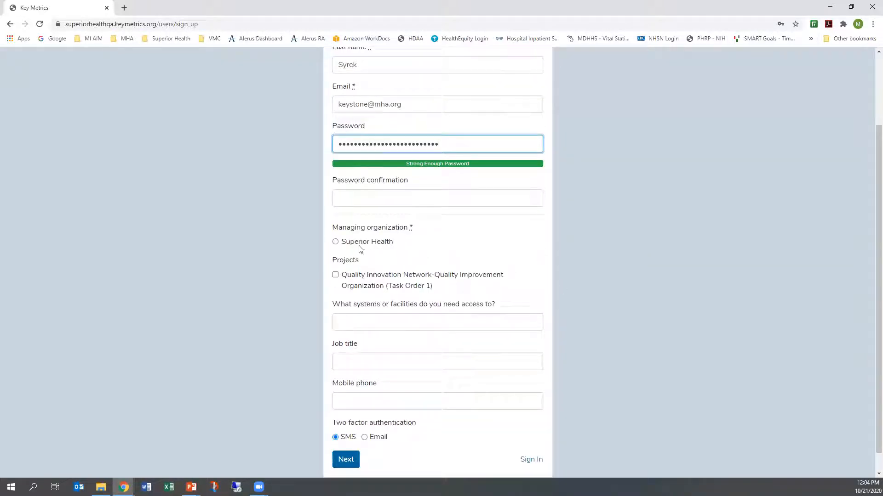
pyautogui.click(336, 243)
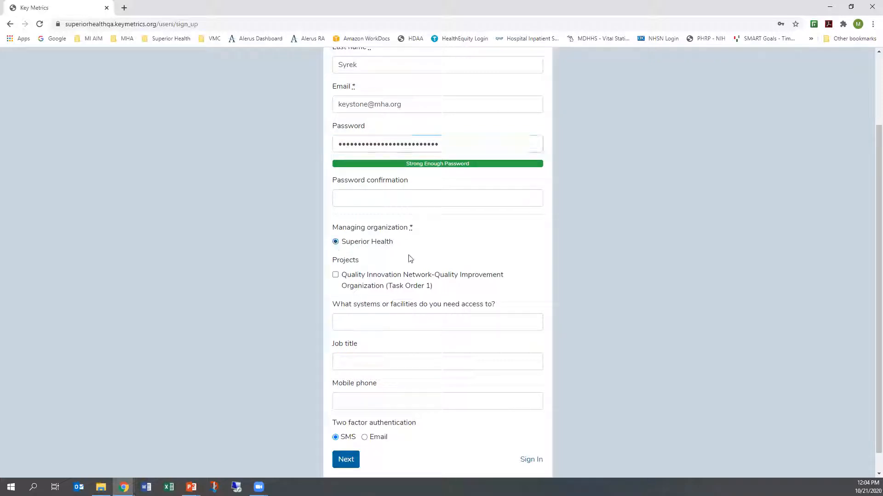
pyautogui.click(336, 276)
pyautogui.scroll(-1, 431, 394)
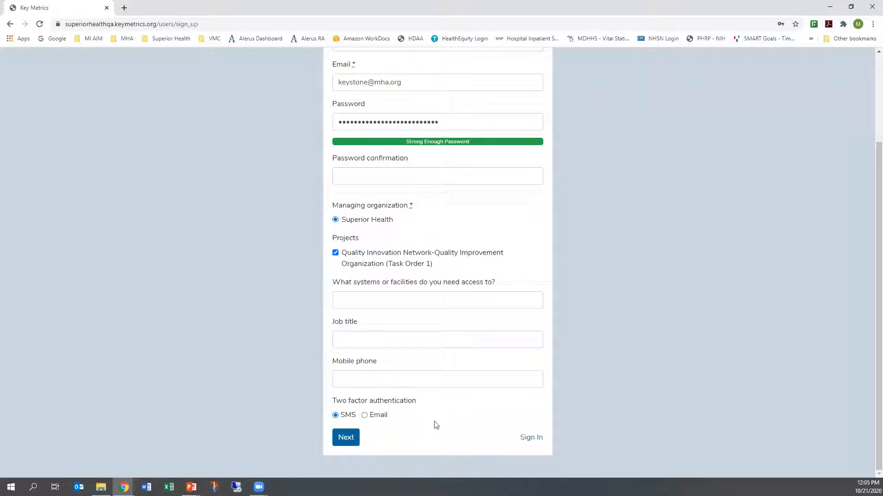
pyautogui.click(350, 437)
# Step: Return to Sign In and log in with the saved account credentials
pyautogui.click(535, 440)
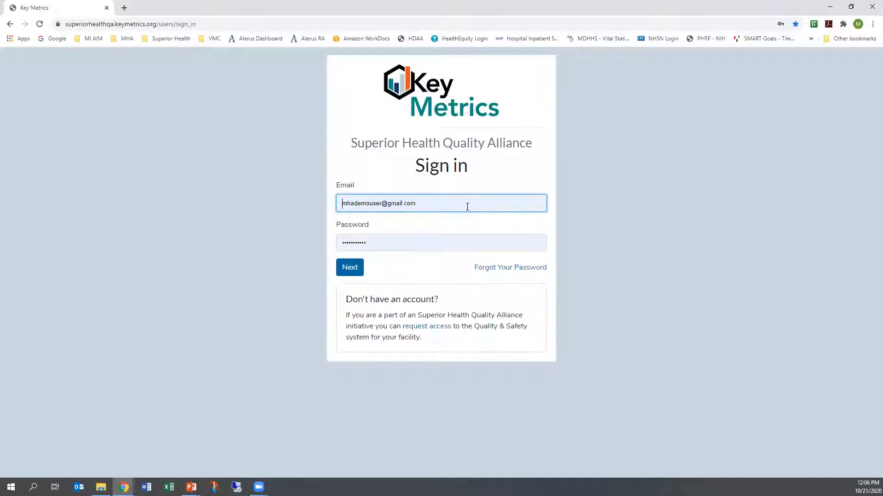
pyautogui.click(355, 272)
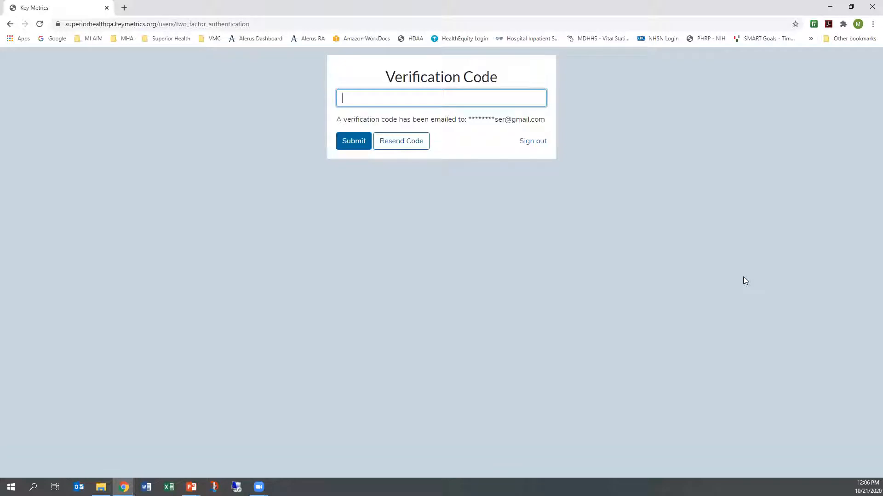
# Step: Enter the verification code sent by e-mail and submit it
pyautogui.click(521, 96)
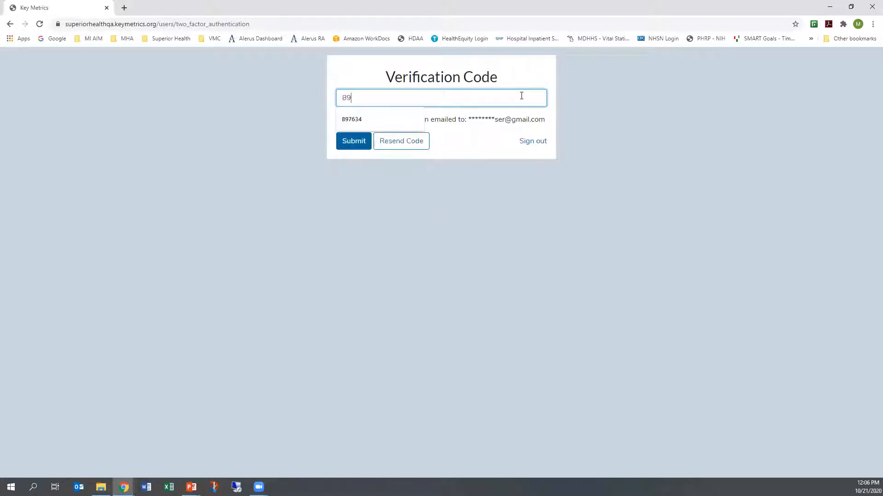
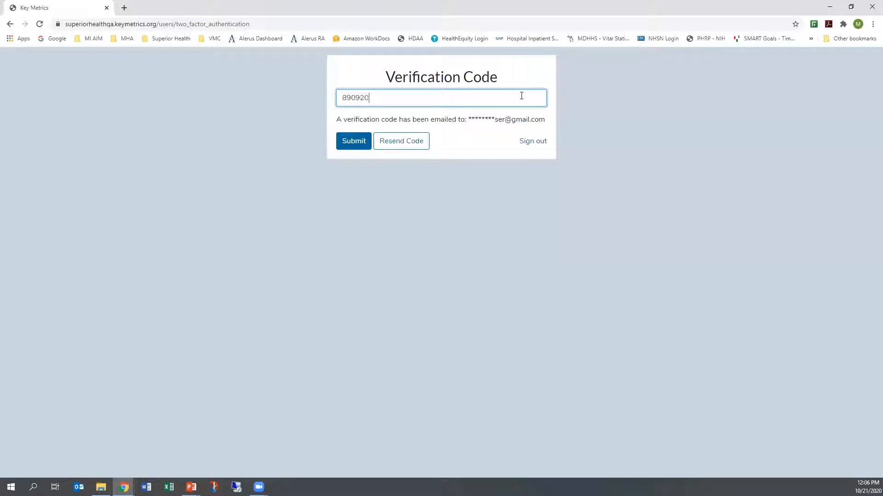
pyautogui.click(349, 148)
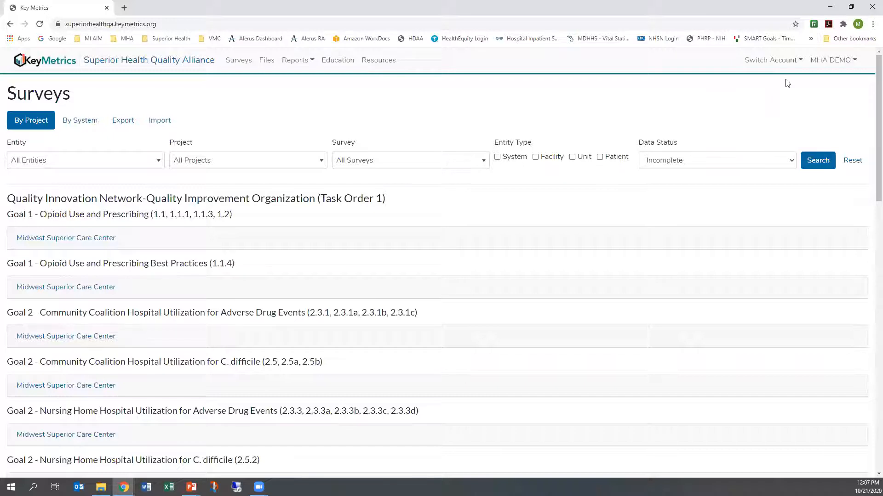
pyautogui.click(851, 63)
# Step: Look through the Project, Survey and Data Status filter lists without changing them
pyautogui.click(314, 168)
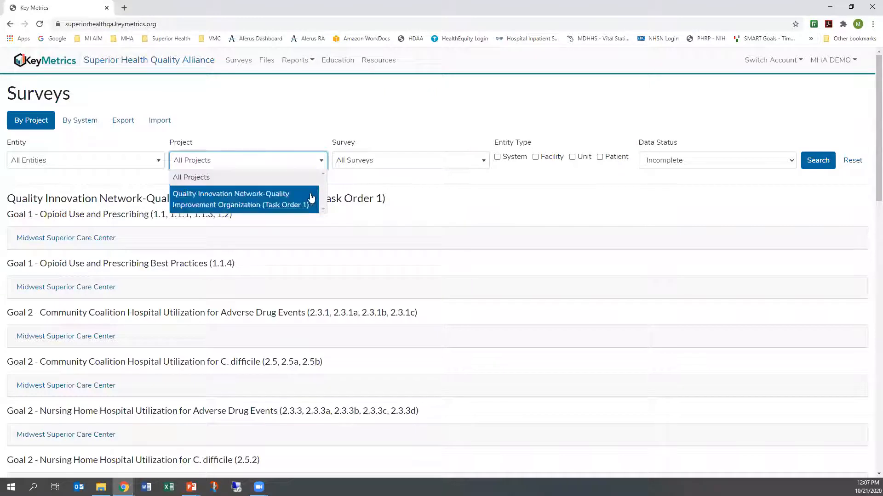
pyautogui.click(355, 185)
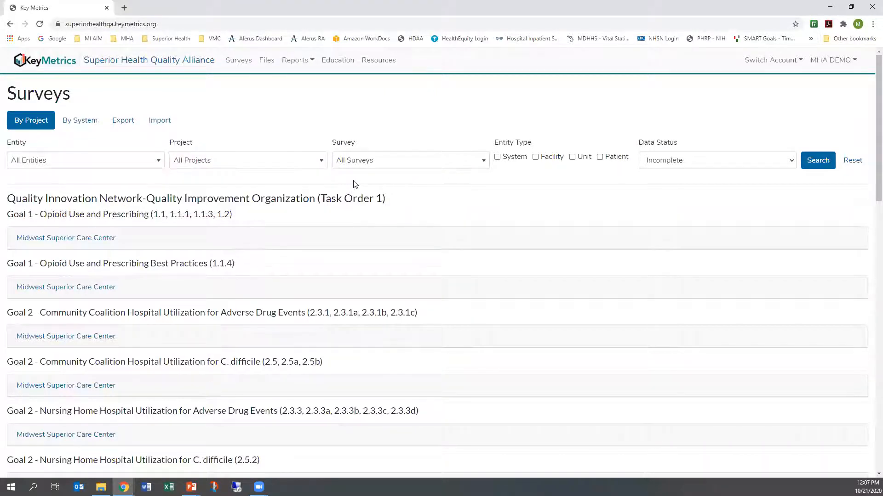
pyautogui.click(403, 164)
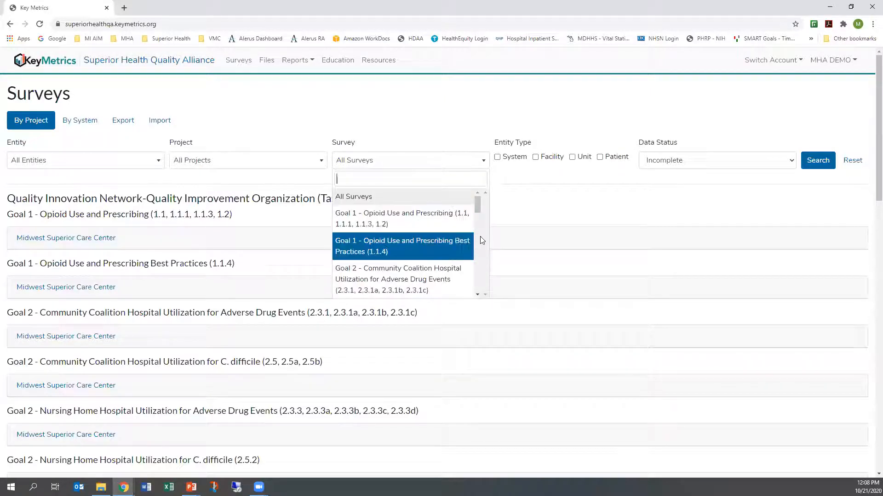
pyautogui.scroll(-5, 462, 237)
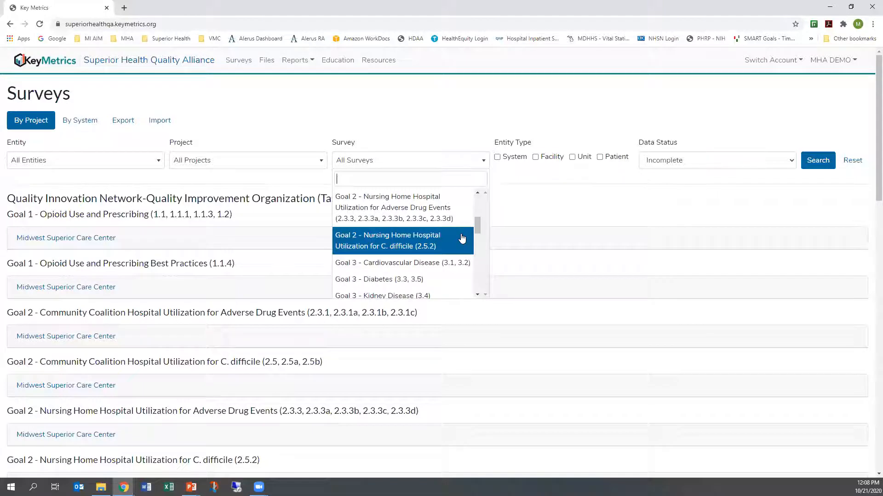
pyautogui.click(505, 217)
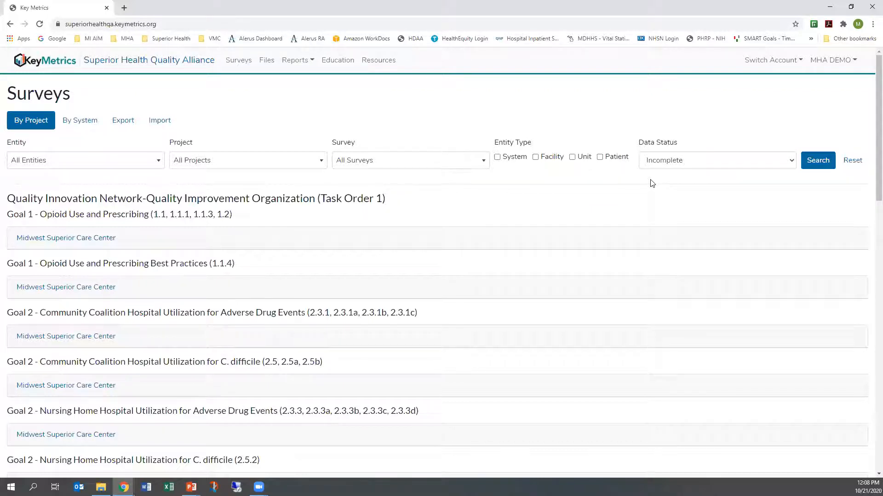
pyautogui.click(688, 165)
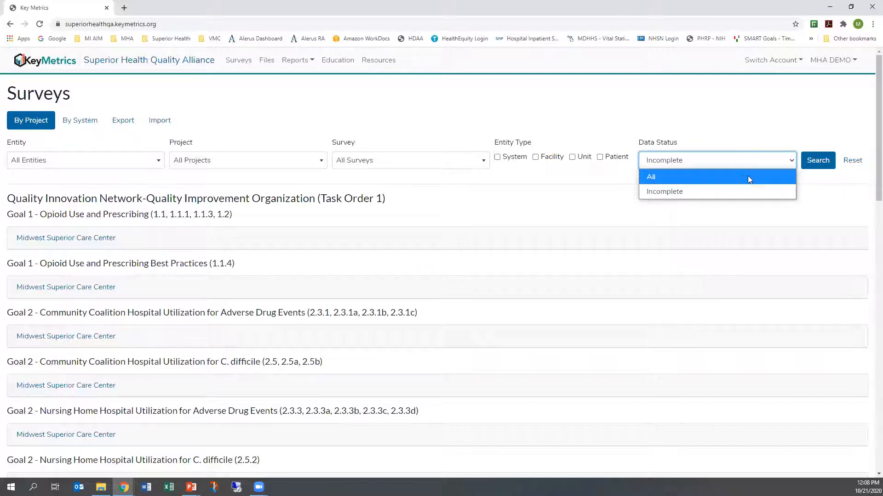
pyautogui.click(584, 185)
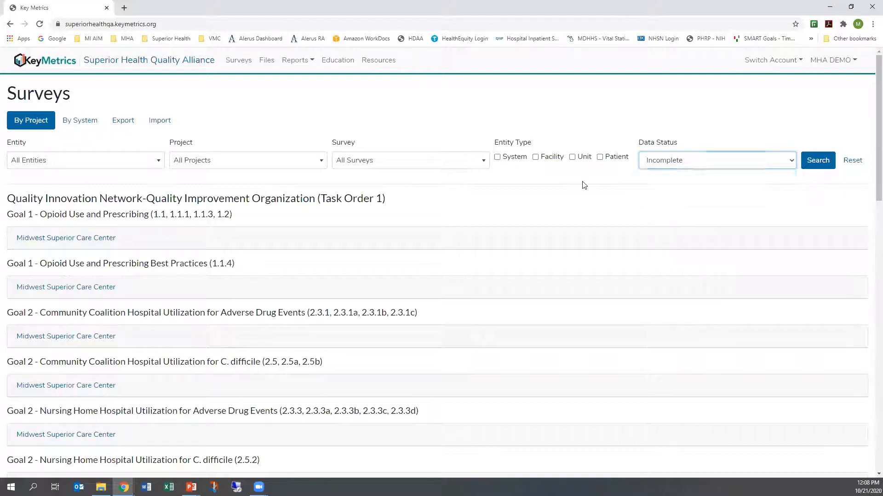
# Step: Filter by Midwest Superior Care Center, Goal 3 - Cardiovascular Disease and All data statuses, then search
pyautogui.click(98, 160)
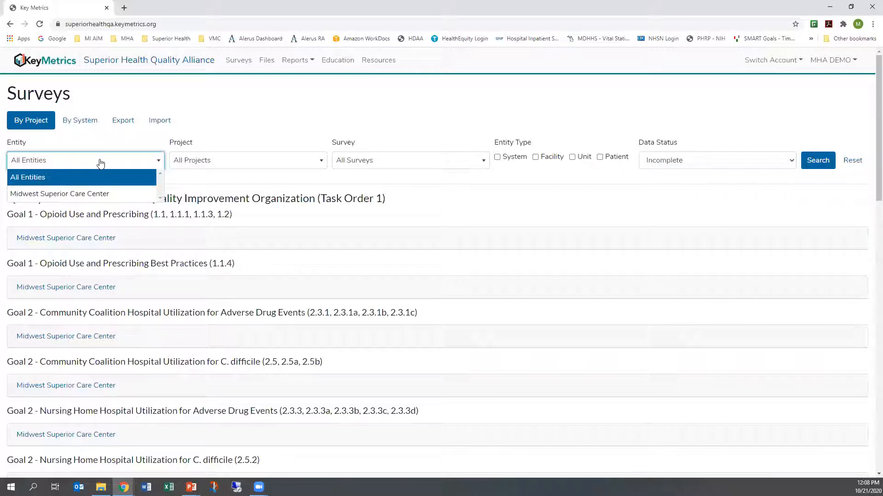
pyautogui.click(127, 195)
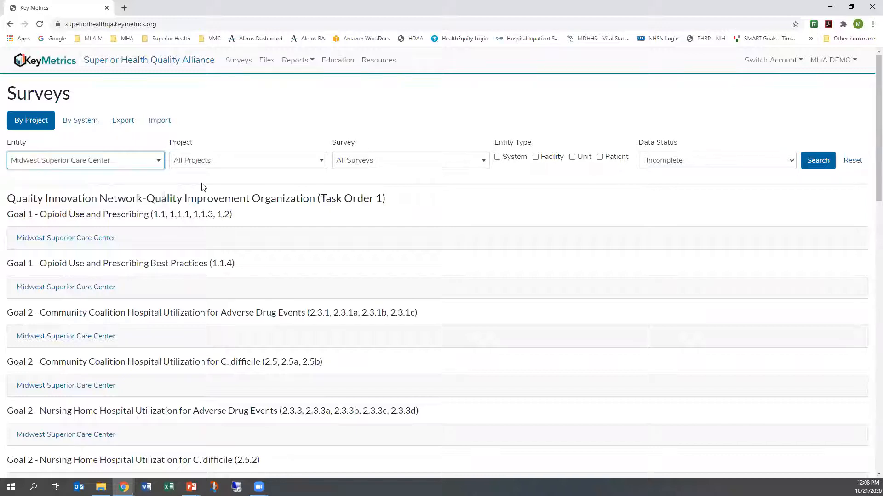
pyautogui.click(388, 174)
pyautogui.scroll(3, 432, 240)
pyautogui.scroll(-5, 414, 245)
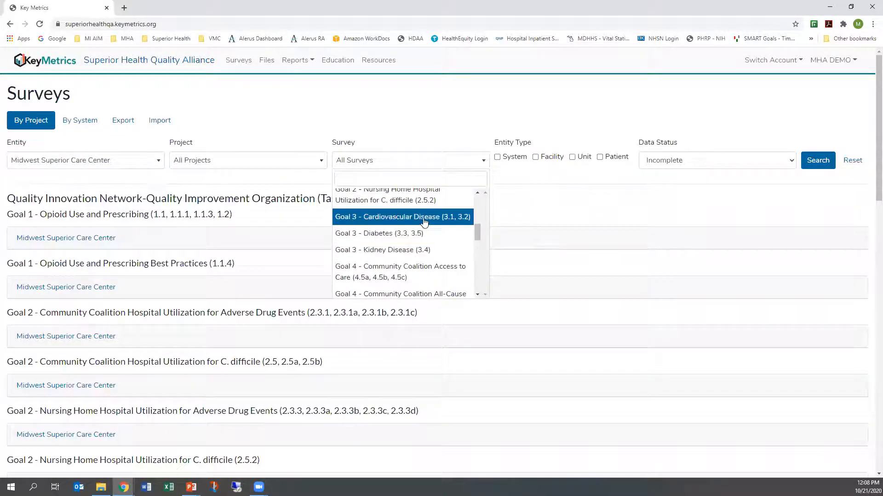
pyautogui.click(424, 221)
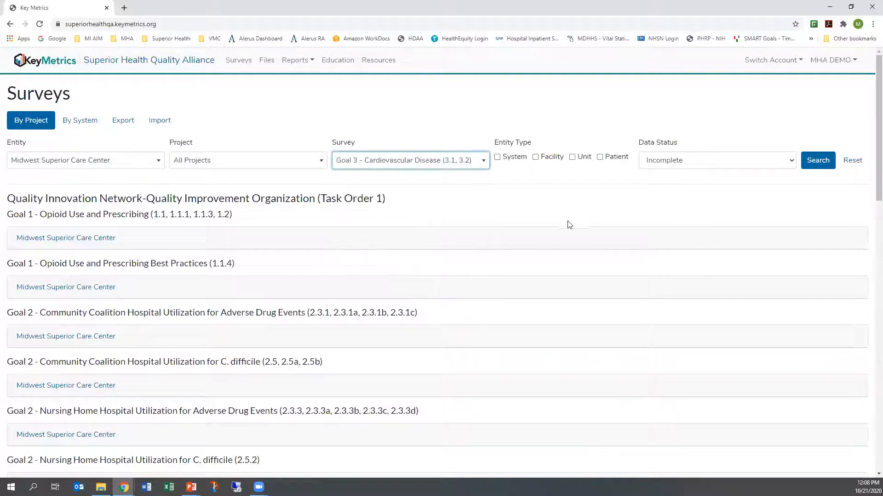
pyautogui.click(682, 165)
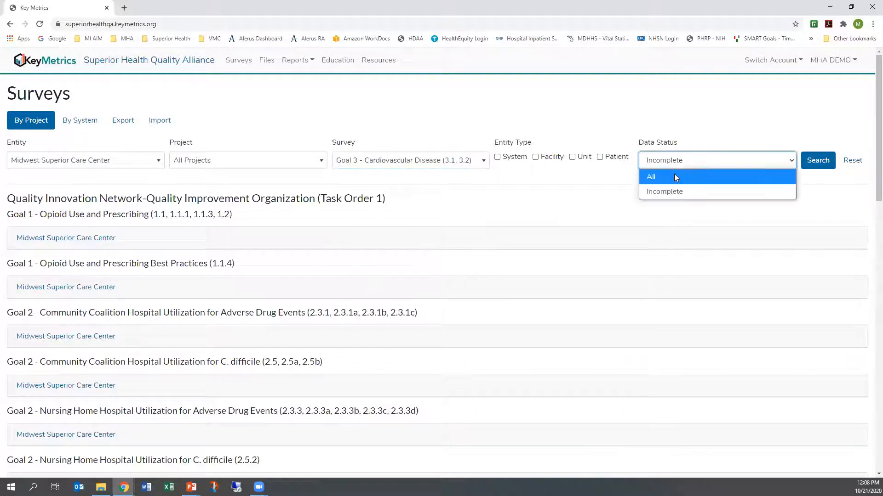
pyautogui.click(669, 179)
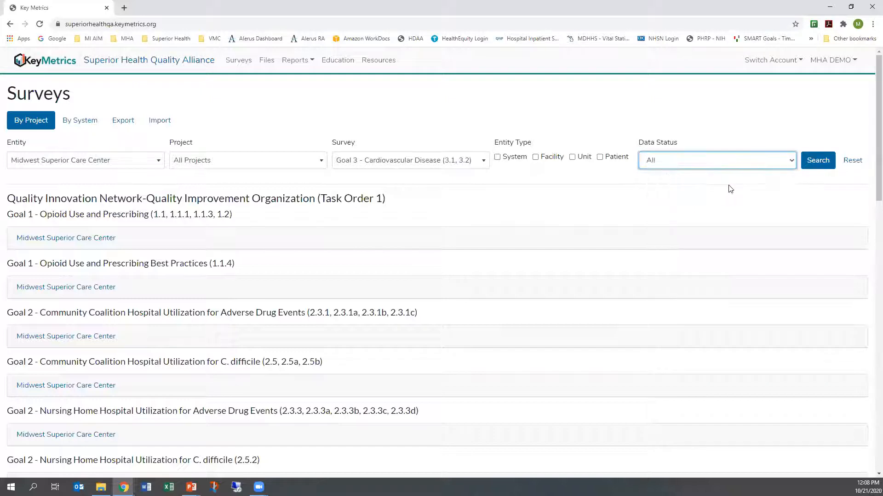
pyautogui.click(817, 166)
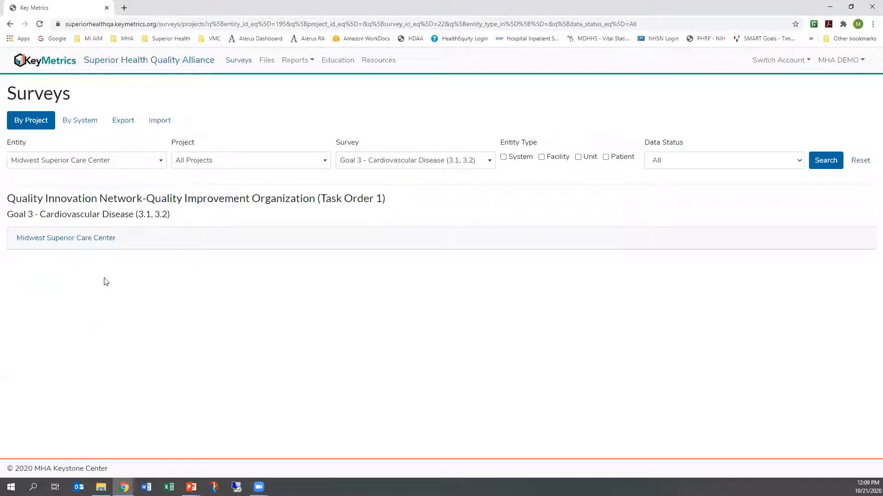
# Step: Expand Midwest Superior Care Center to list its monthly survey periods with field counts
pyautogui.click(97, 241)
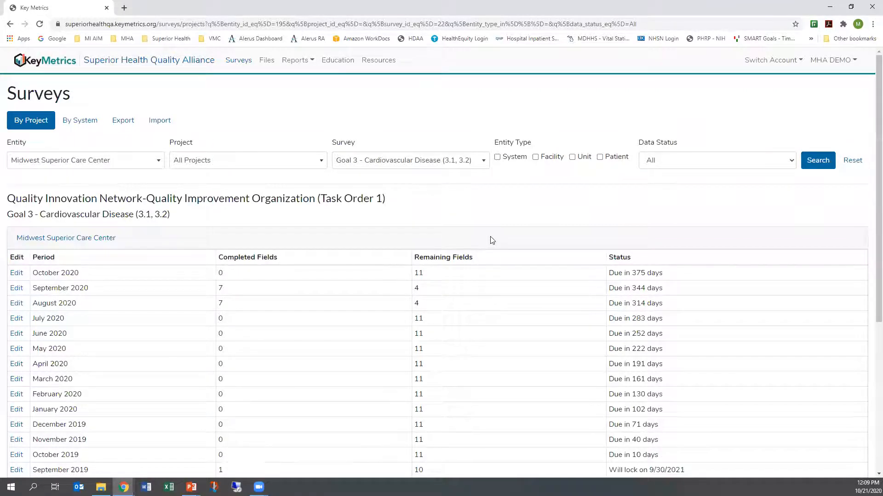
pyautogui.scroll(-1, 492, 240)
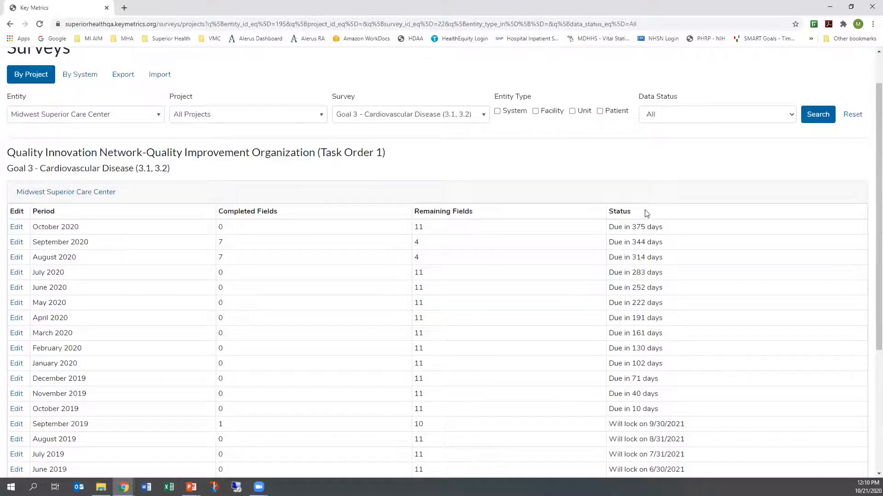
# Step: Open the October 2020 row's submission form for editing
pyautogui.click(17, 227)
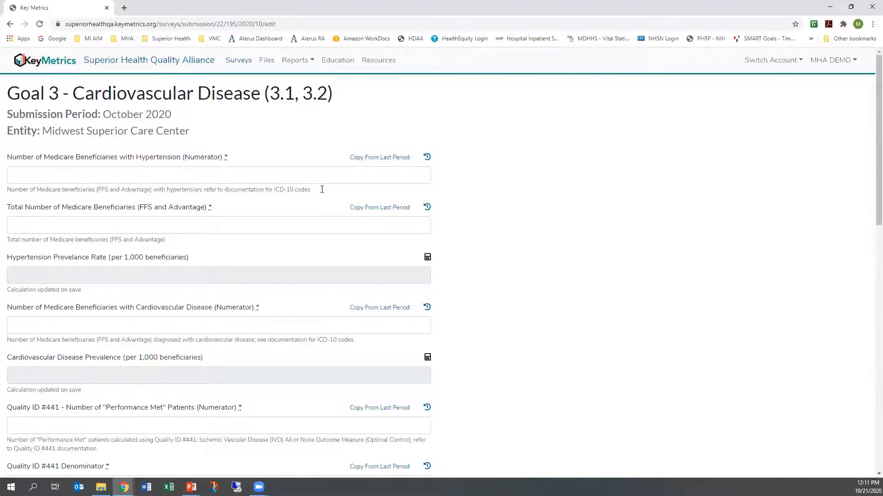
# Step: Enter hypertension numerator 60, total beneficiaries 2000 and cardiovascular numerator 100
pyautogui.click(323, 177)
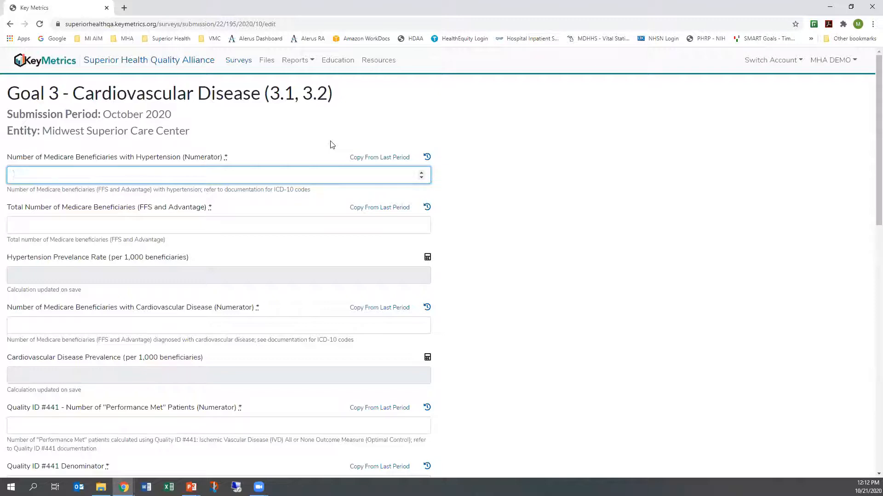
pyautogui.write('60')
pyautogui.click(286, 221)
pyautogui.write('2000')
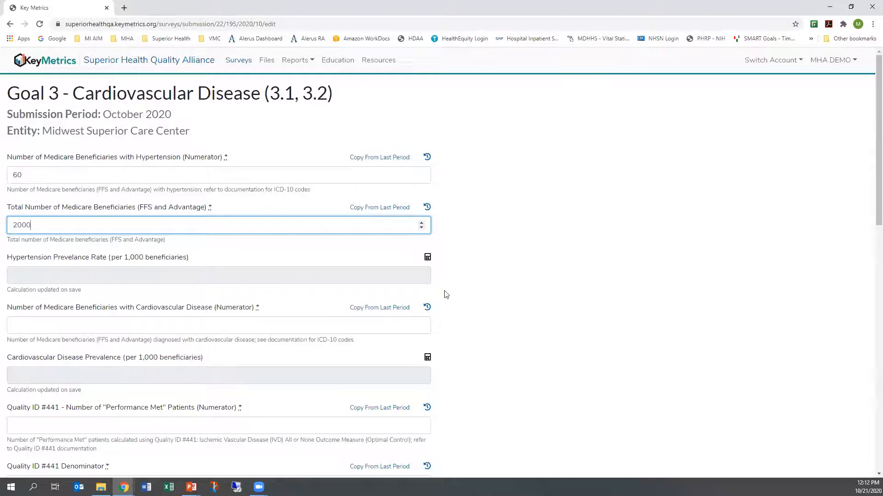
pyautogui.scroll(-2, 442, 293)
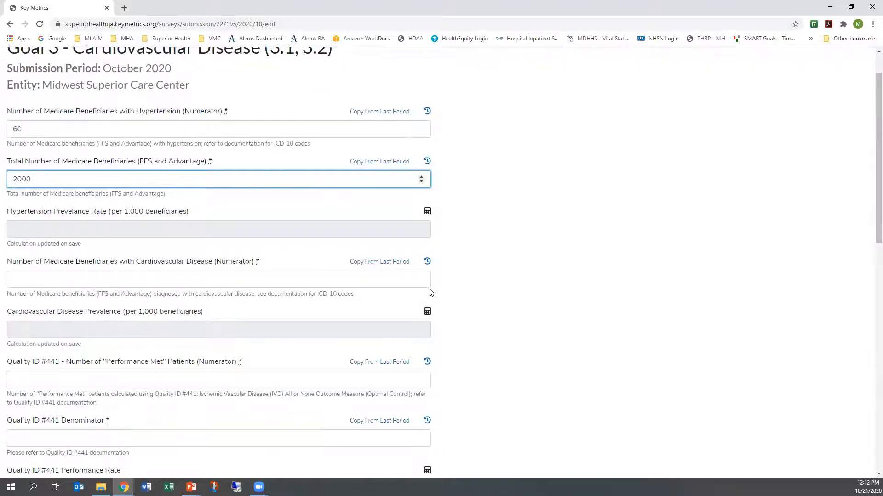
pyautogui.click(283, 233)
pyautogui.write('100')
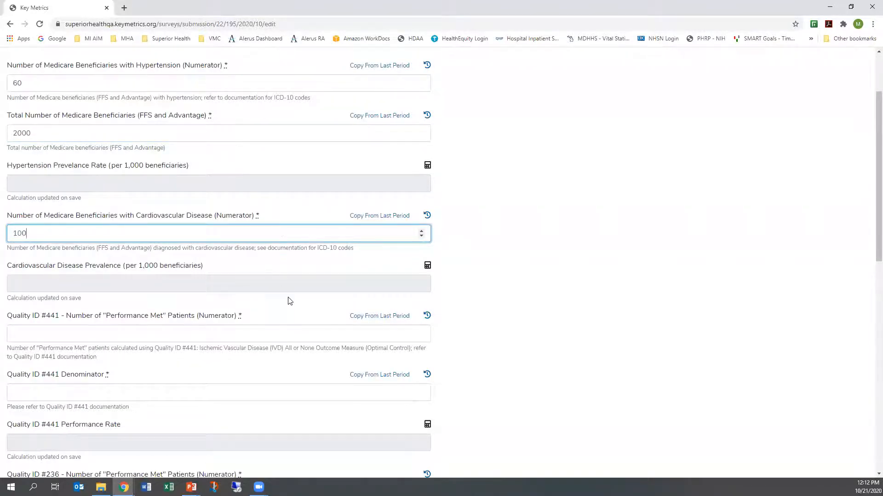
pyautogui.scroll(-3, 290, 302)
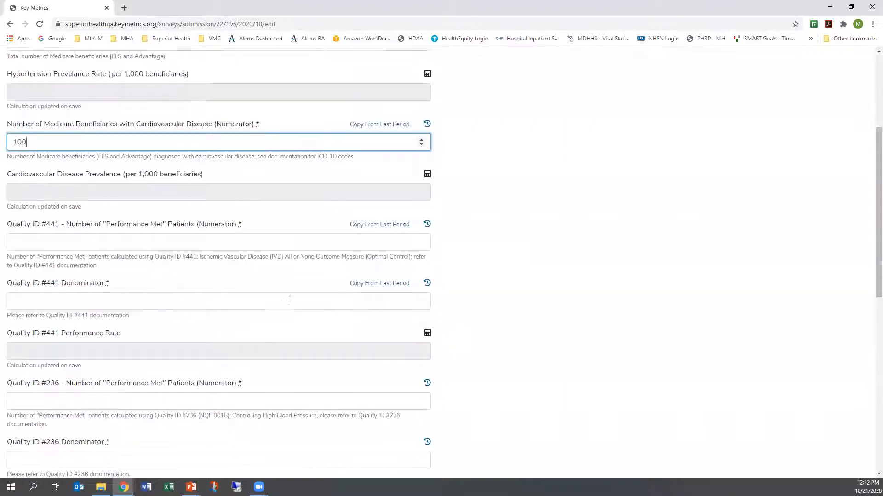
# Step: Enter Quality ID #441 numerator 300 and denominator 500, then scroll to the form's bottom
pyautogui.click(244, 196)
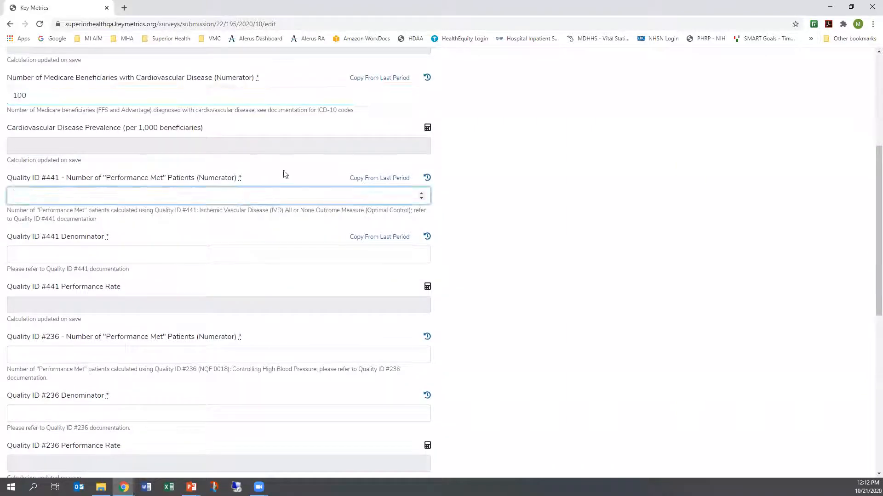
pyautogui.write('300')
pyautogui.click(199, 255)
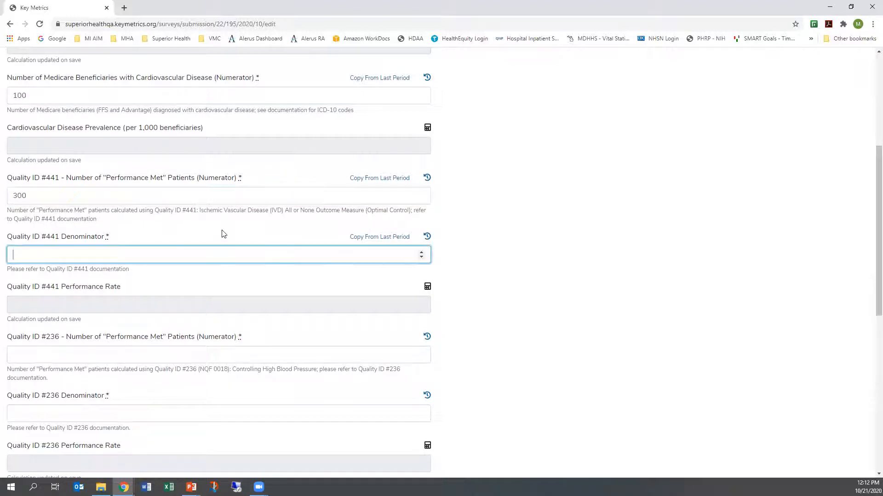
pyautogui.write('5')
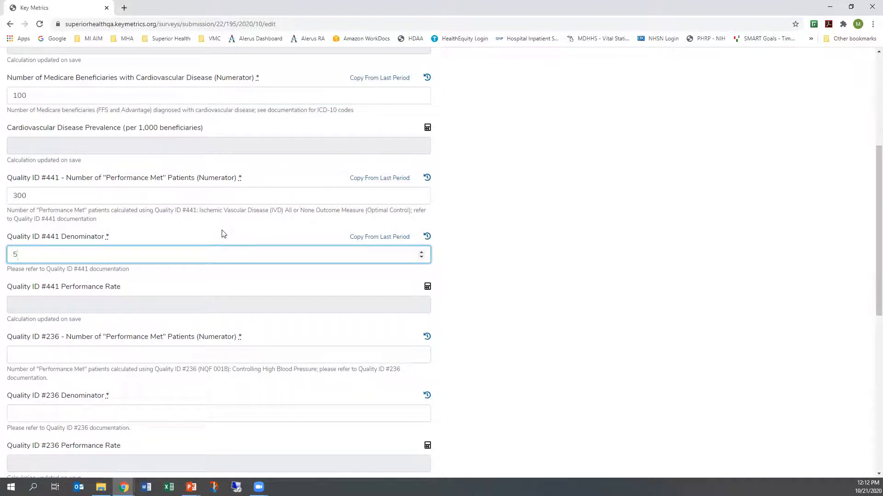
pyautogui.write('00')
pyautogui.scroll(-1, 224, 235)
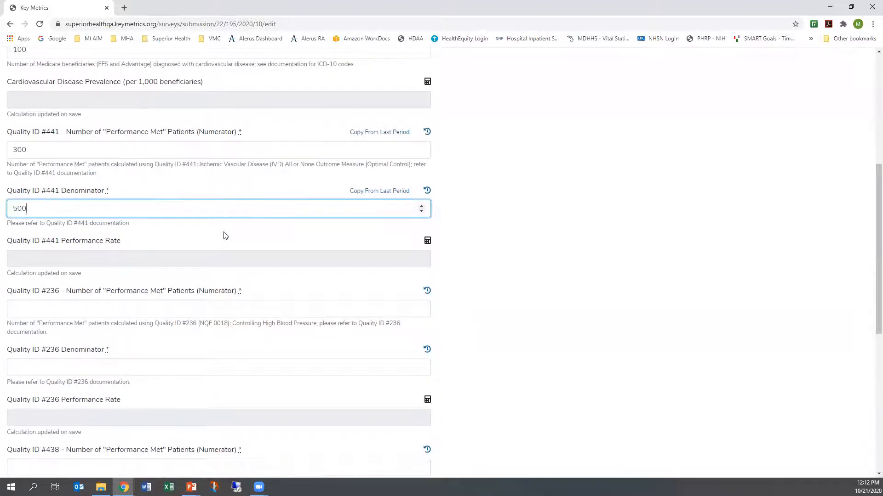
pyautogui.scroll(-1, 224, 236)
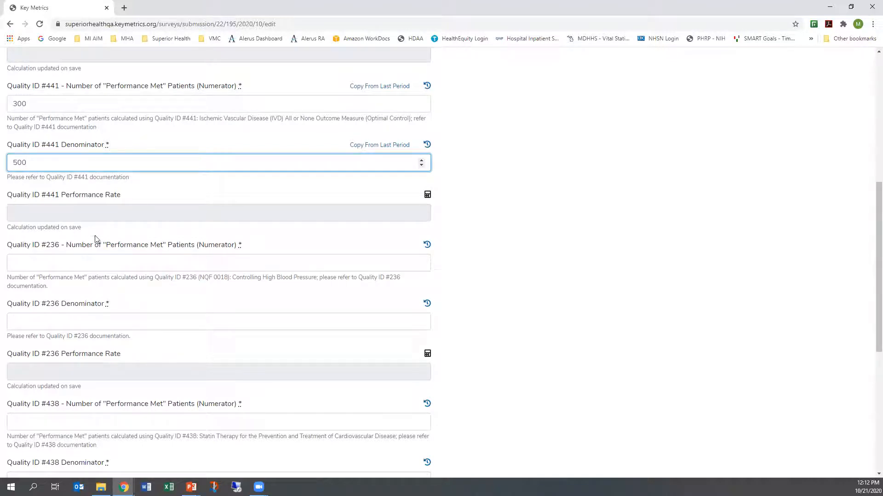
pyautogui.scroll(-1, 161, 266)
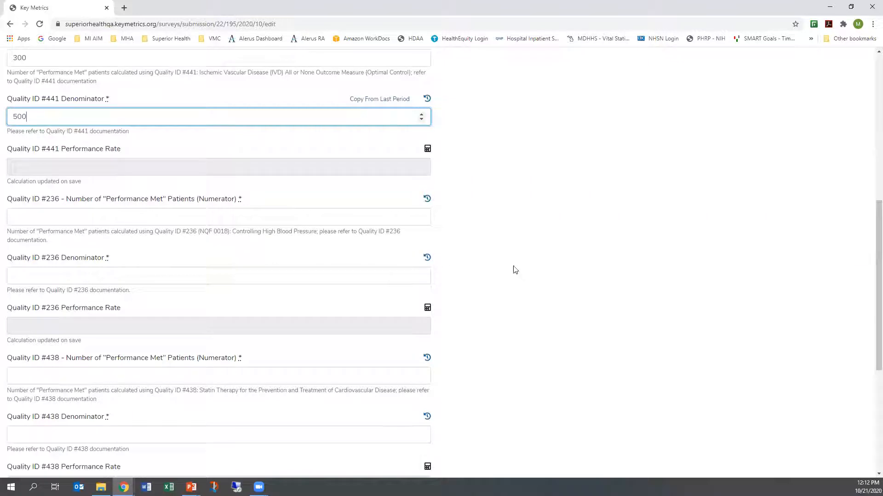
pyautogui.scroll(-2, 516, 271)
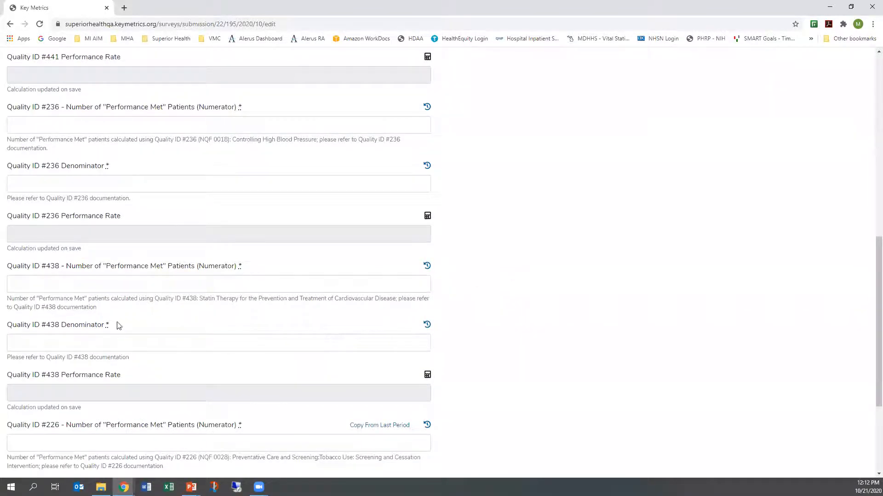
pyautogui.scroll(-4, 501, 418)
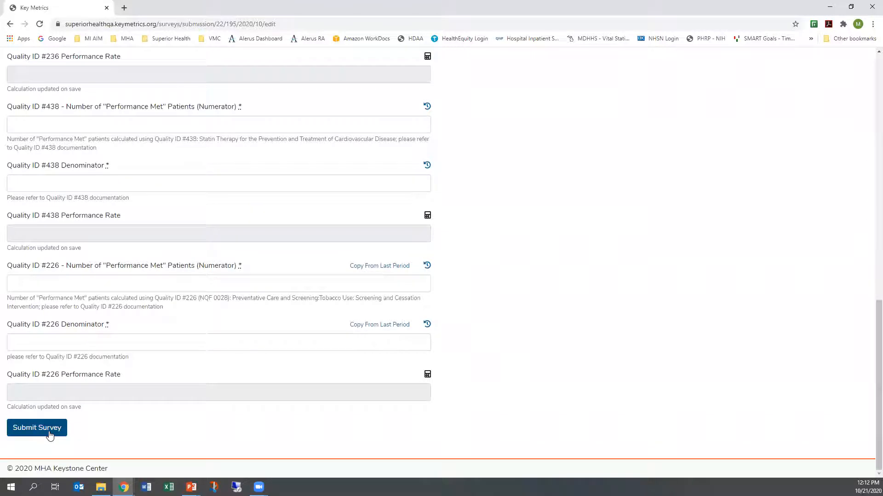
# Step: Submit the October 2020 survey and reopen it to confirm prevalence rates 30.0 and 50.0
pyautogui.click(50, 435)
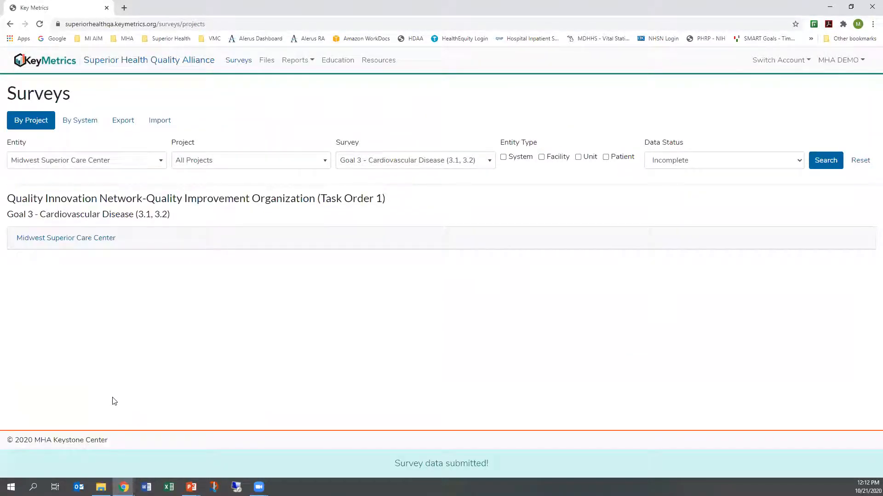
pyautogui.click(91, 242)
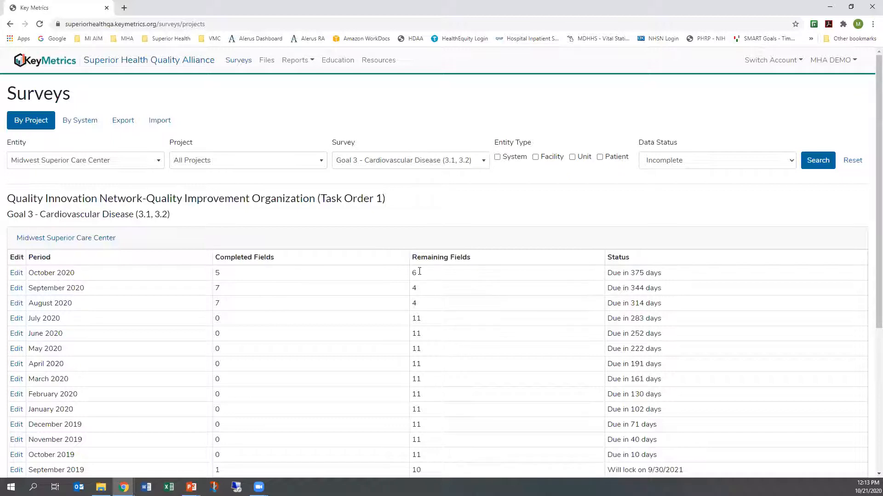
pyautogui.click(17, 274)
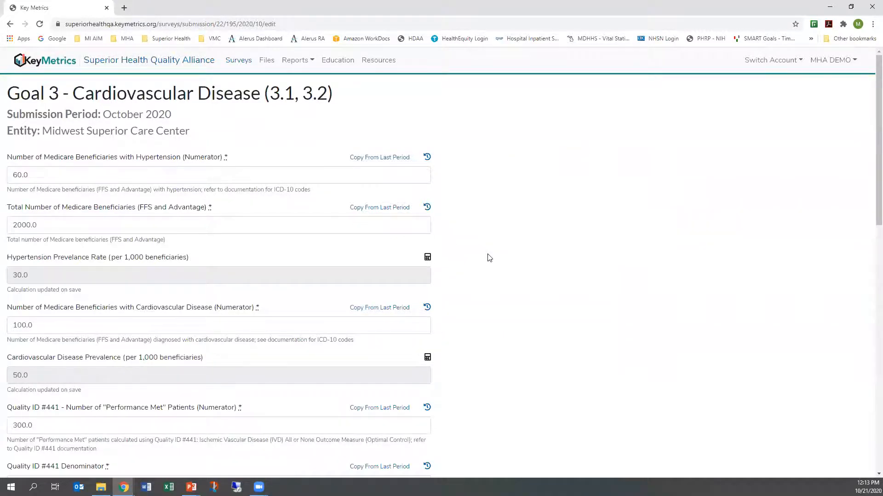
# Step: Enter numerator 100 and denominator 200 for Quality ID #236 in the October 2020 survey
pyautogui.scroll(-2, 489, 258)
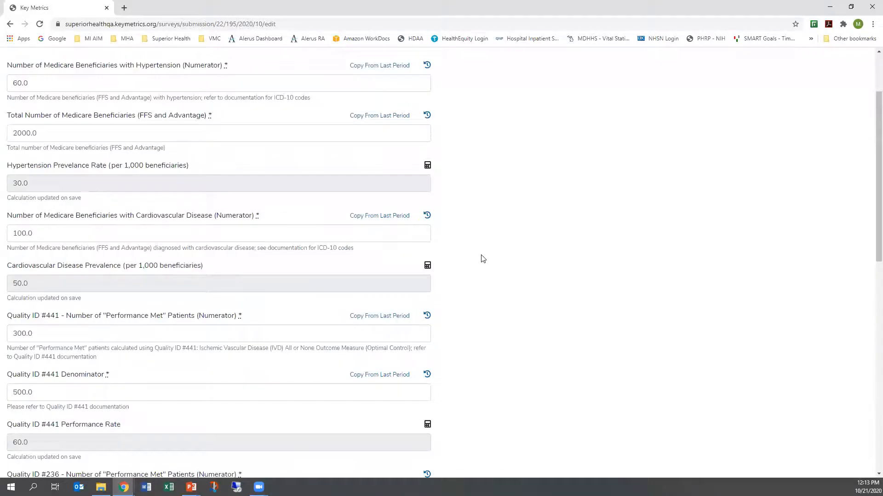
pyautogui.scroll(-6, 483, 259)
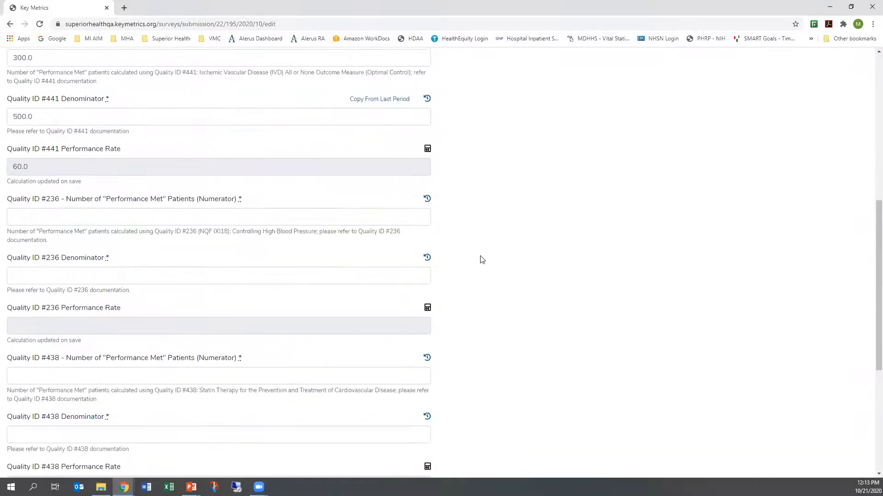
pyautogui.scroll(-1, 483, 260)
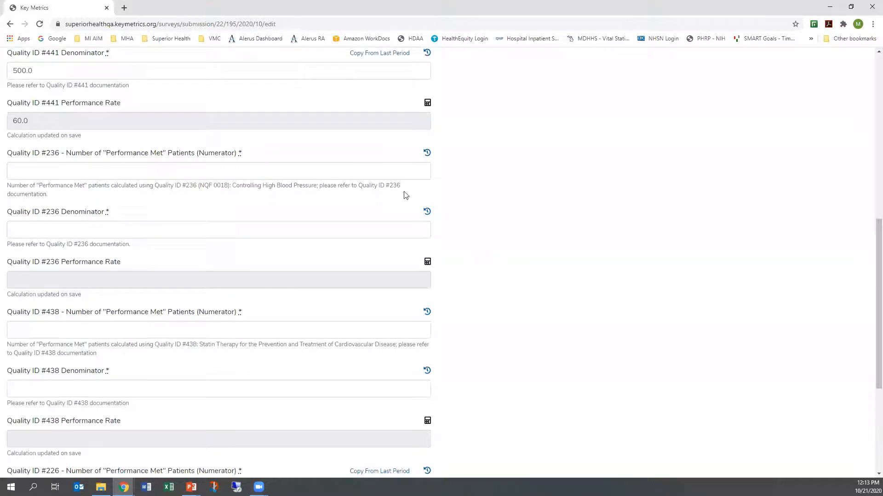
pyautogui.click(398, 173)
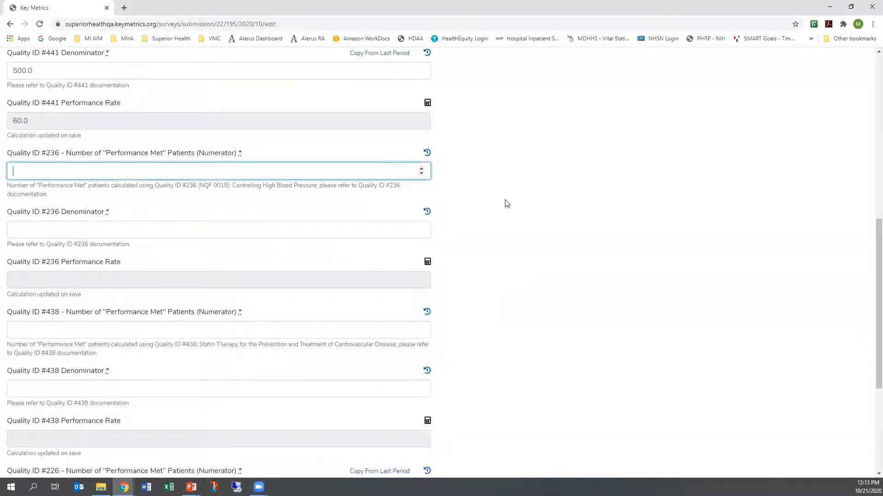
pyautogui.write('100')
pyautogui.click(265, 224)
pyautogui.write('200')
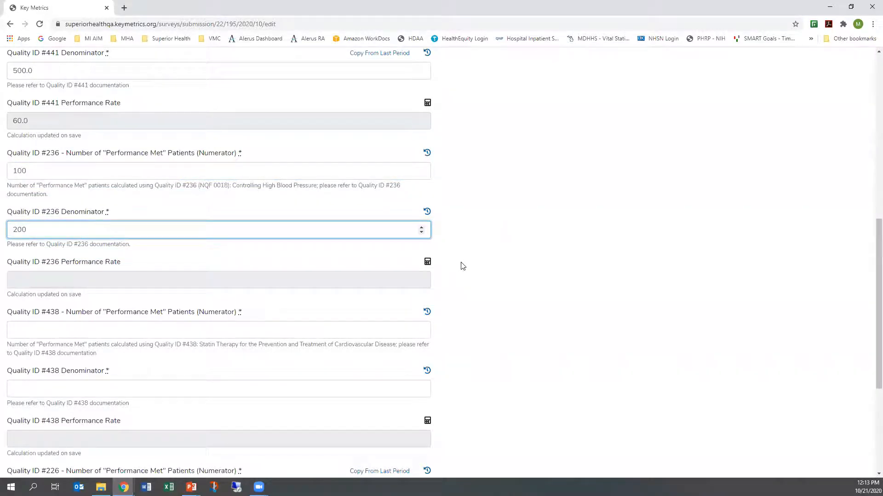
pyautogui.scroll(-5, 459, 268)
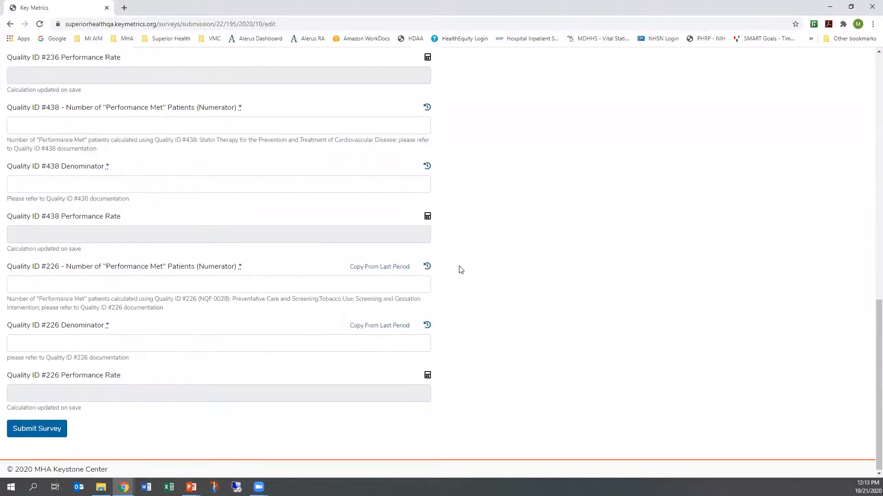
# Step: Submit the October 2020 survey and list all of Midwest Superior Care Center's survey periods
pyautogui.click(40, 429)
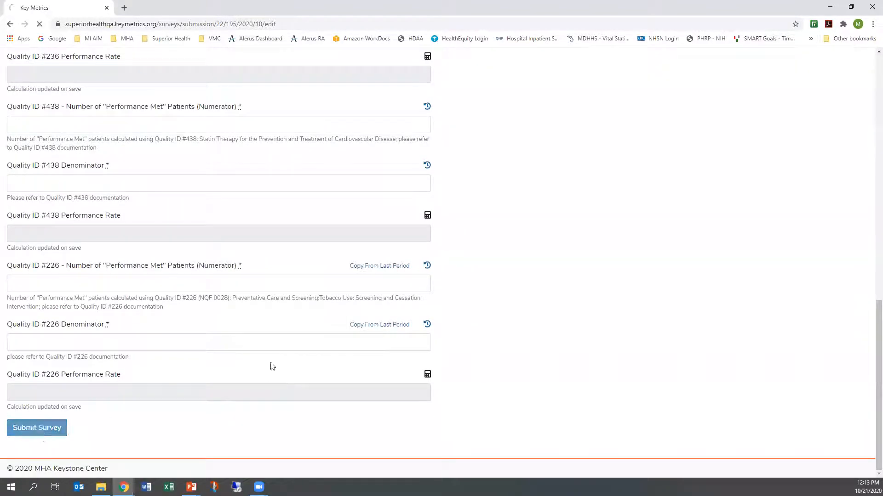
pyautogui.click(105, 241)
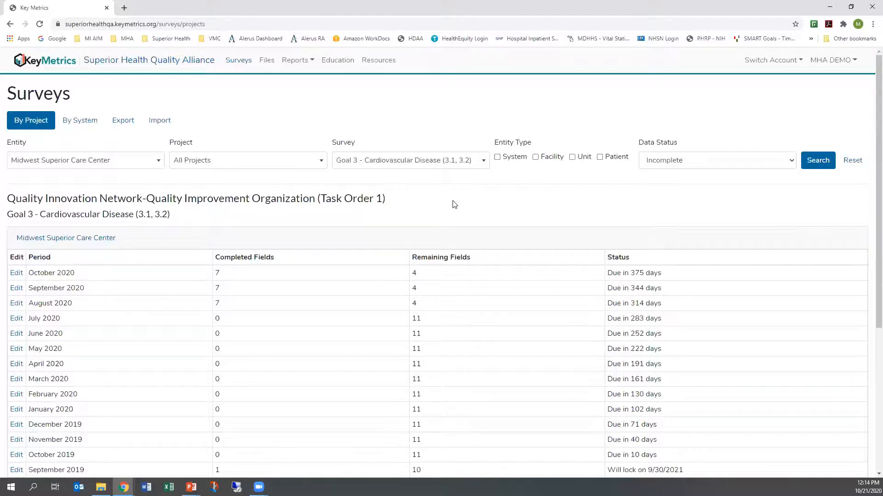
pyautogui.scroll(-5, 454, 204)
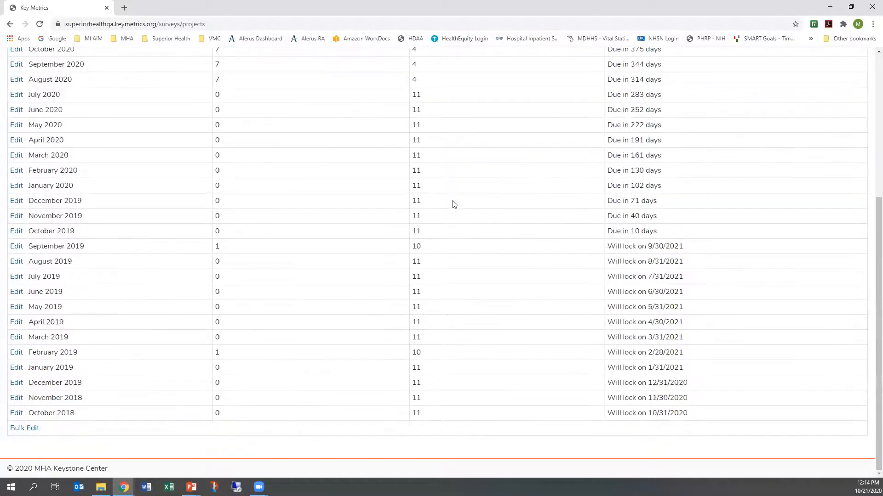
# Step: In Bulk Edit, give July 2020 a hypertension numerator of 10 and total beneficiaries of 20
pyautogui.click(25, 429)
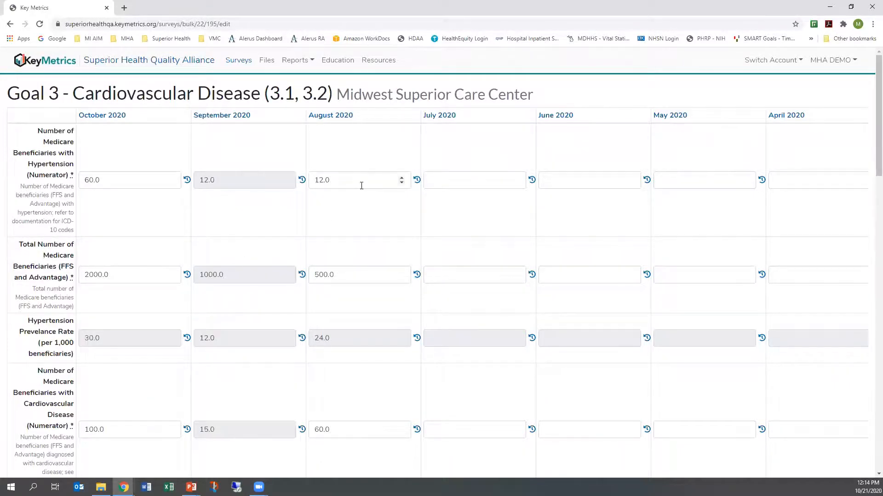
pyautogui.click(484, 183)
pyautogui.write('10')
pyautogui.click(467, 276)
pyautogui.write('20')
# Step: Review the bulk-edit grid, leaving June 2020 blank, and submit the survey
pyautogui.click(575, 179)
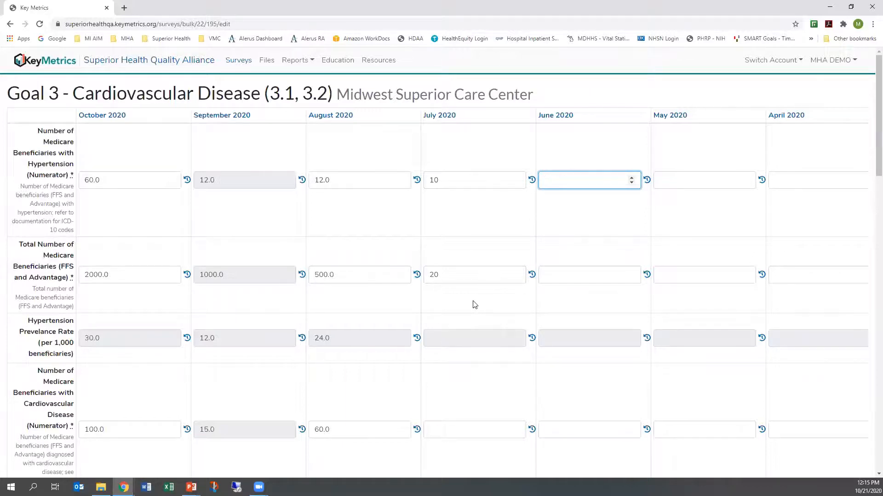
pyautogui.scroll(-2, 475, 304)
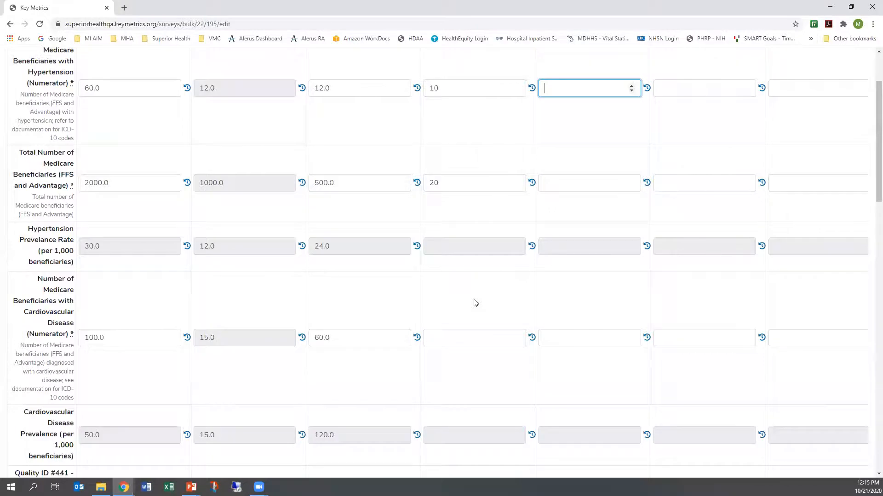
pyautogui.scroll(2, 475, 303)
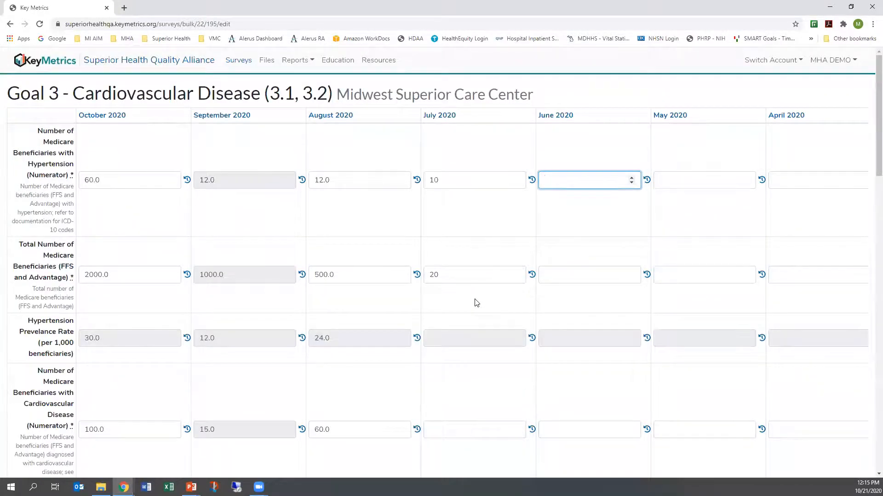
pyautogui.click(617, 210)
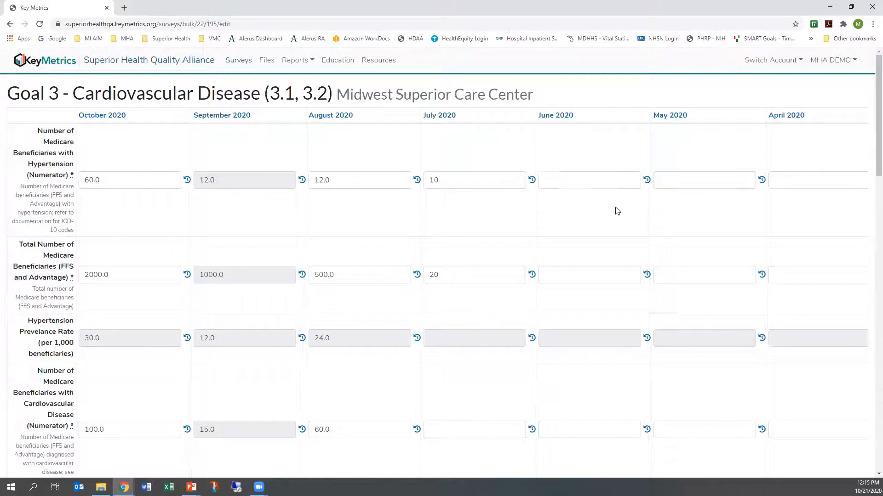
pyautogui.hscroll(2, 607, 217)
pyautogui.hscroll(5, 590, 230)
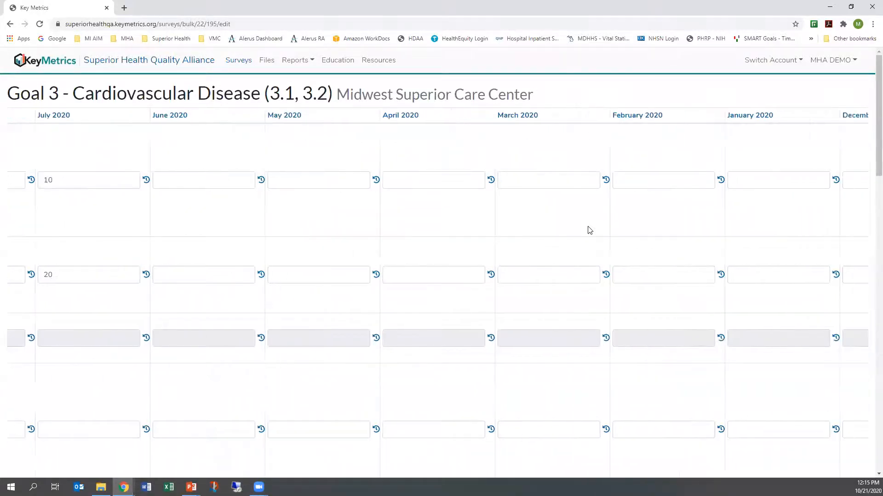
pyautogui.hscroll(2, 590, 230)
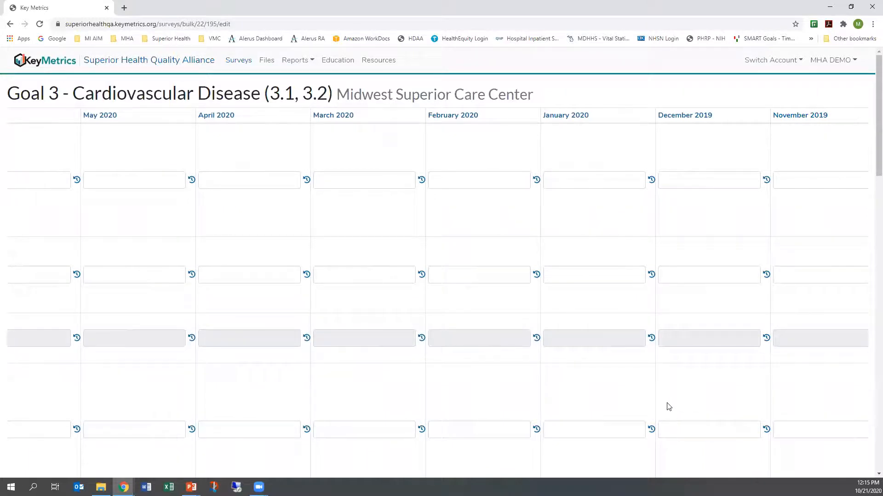
pyautogui.hscroll(-6, 582, 360)
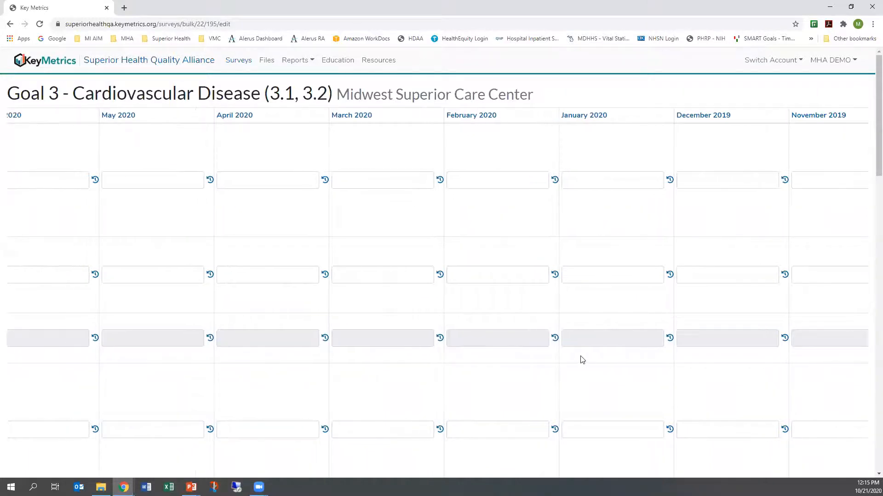
pyautogui.hscroll(-3, 581, 361)
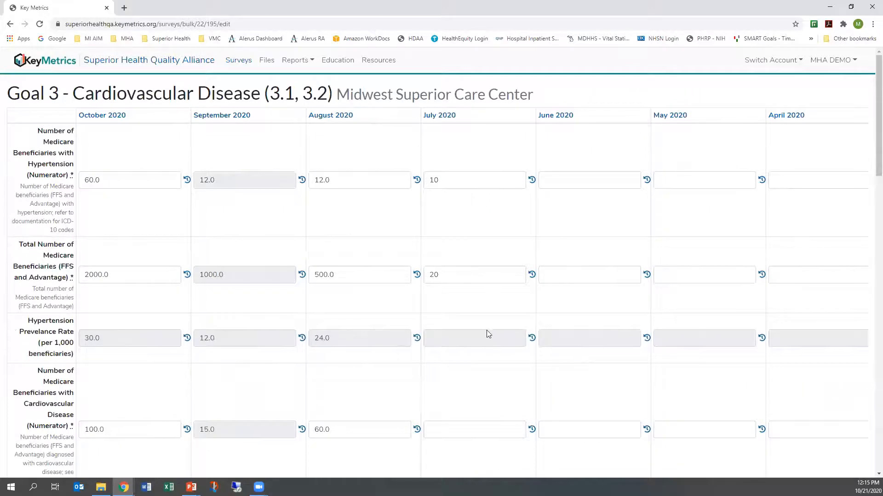
pyautogui.scroll(-15, 484, 332)
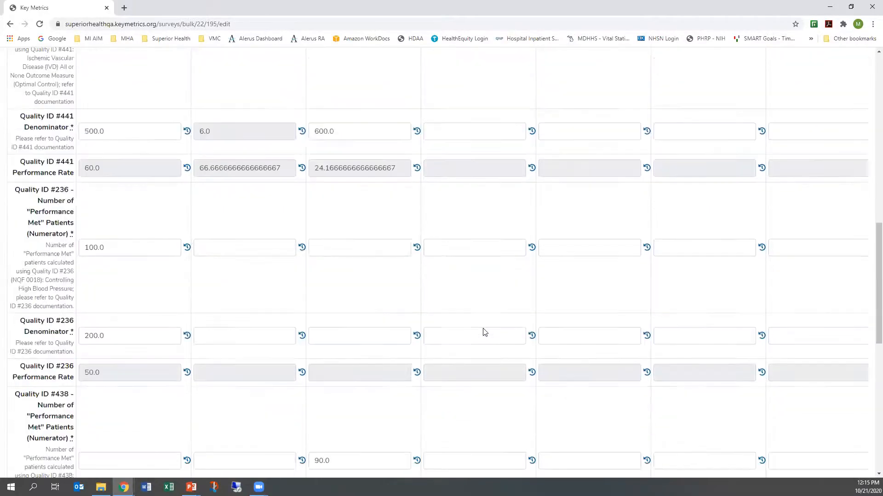
pyautogui.scroll(-7, 484, 332)
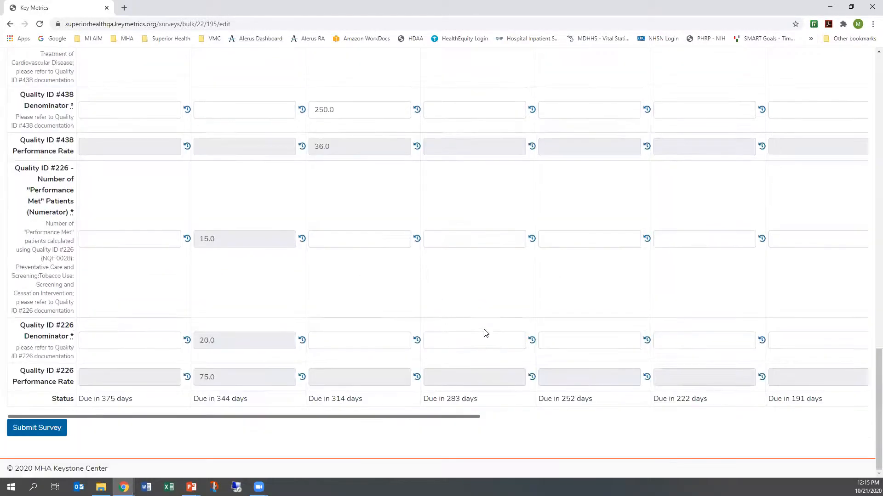
pyautogui.click(46, 431)
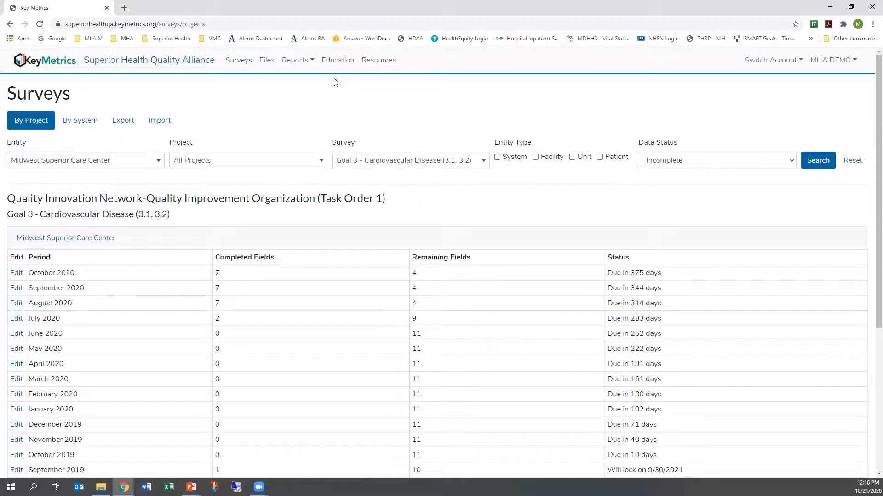
# Step: View the Education page's KeyMetrics overview video and training manual, then go to Resources
pyautogui.click(338, 64)
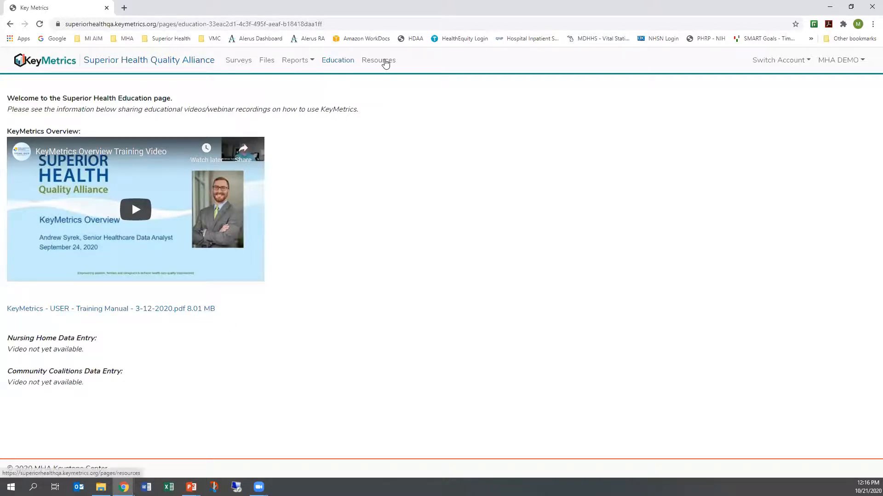
pyautogui.click(384, 63)
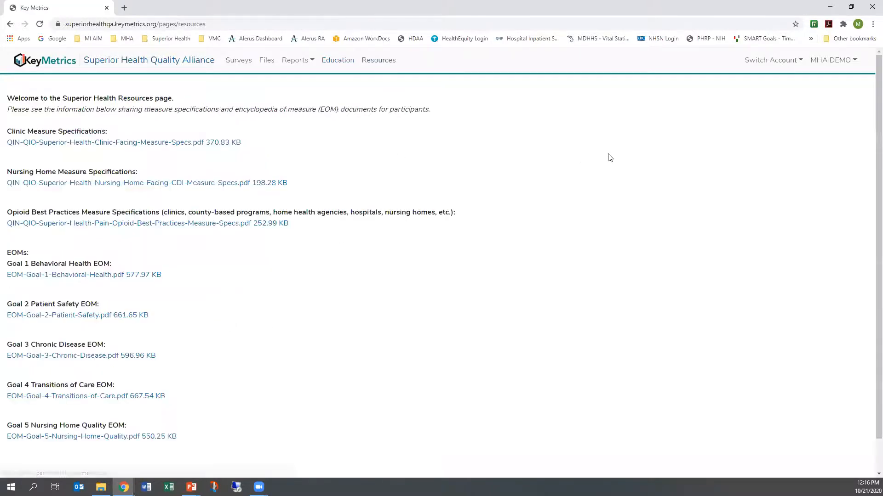